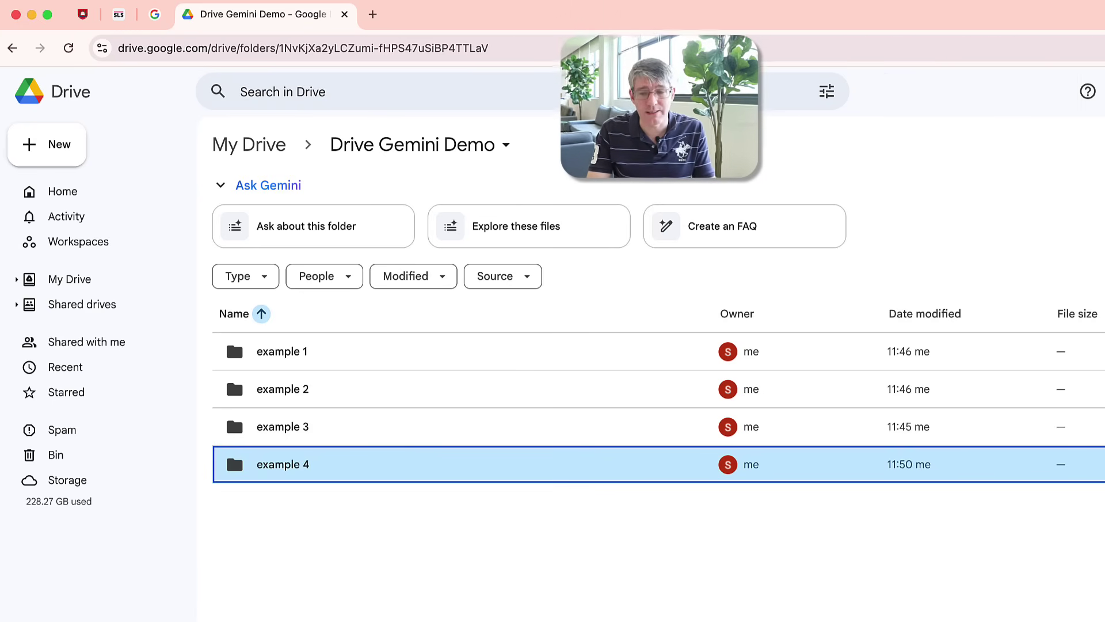
Ask Gemini to create a new folder named example 5 in the Drive Gemini Demo folder, and approve its creation
click(943, 24)
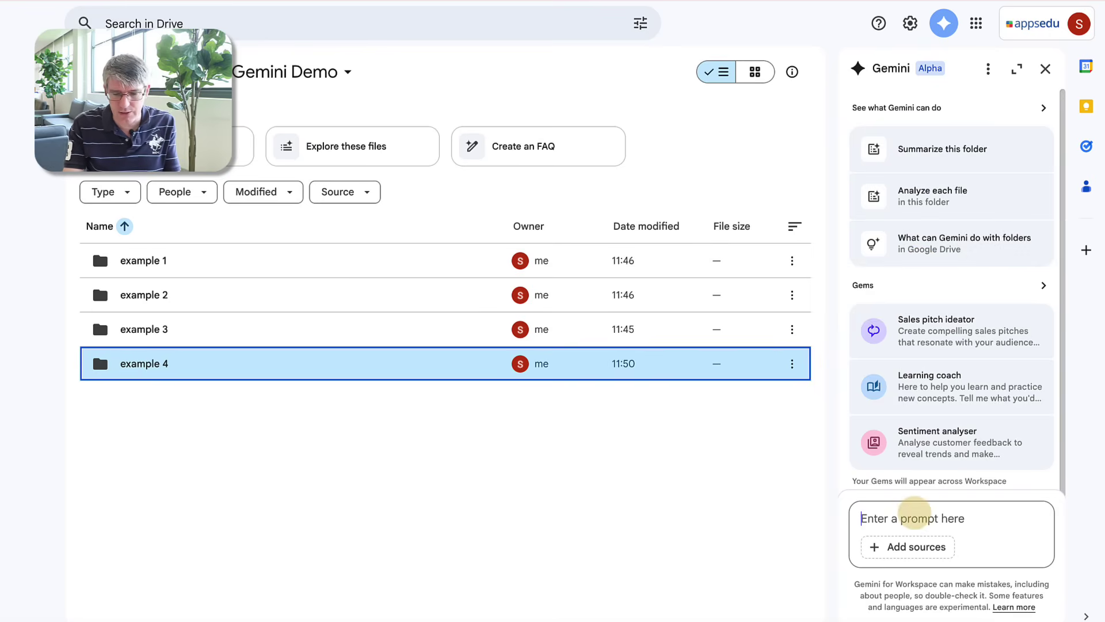
text(create a new f)
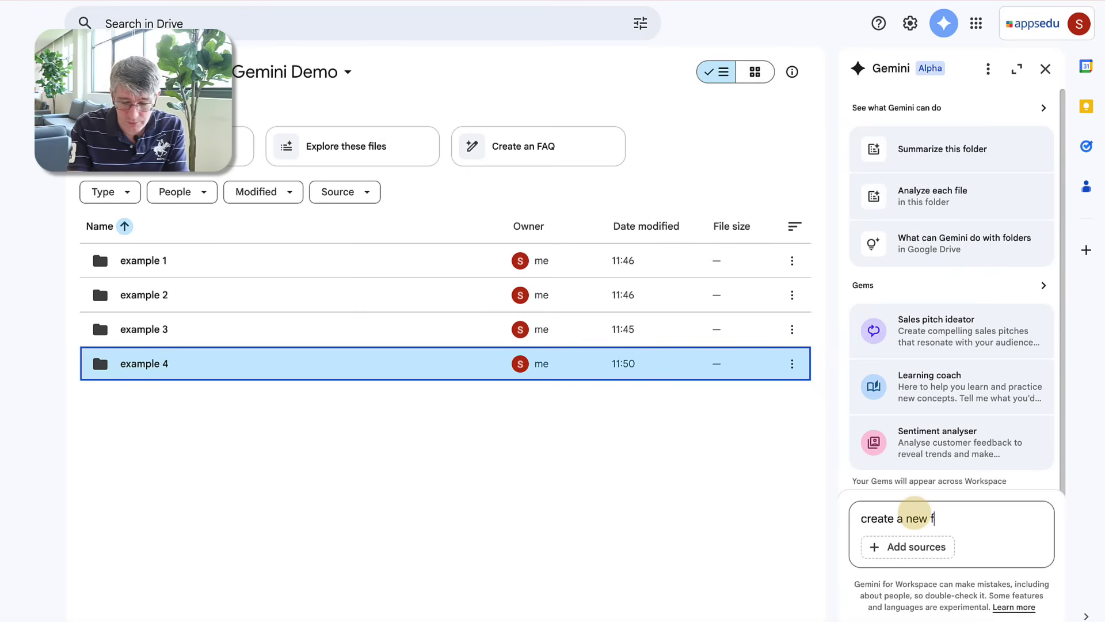
text(older in @)
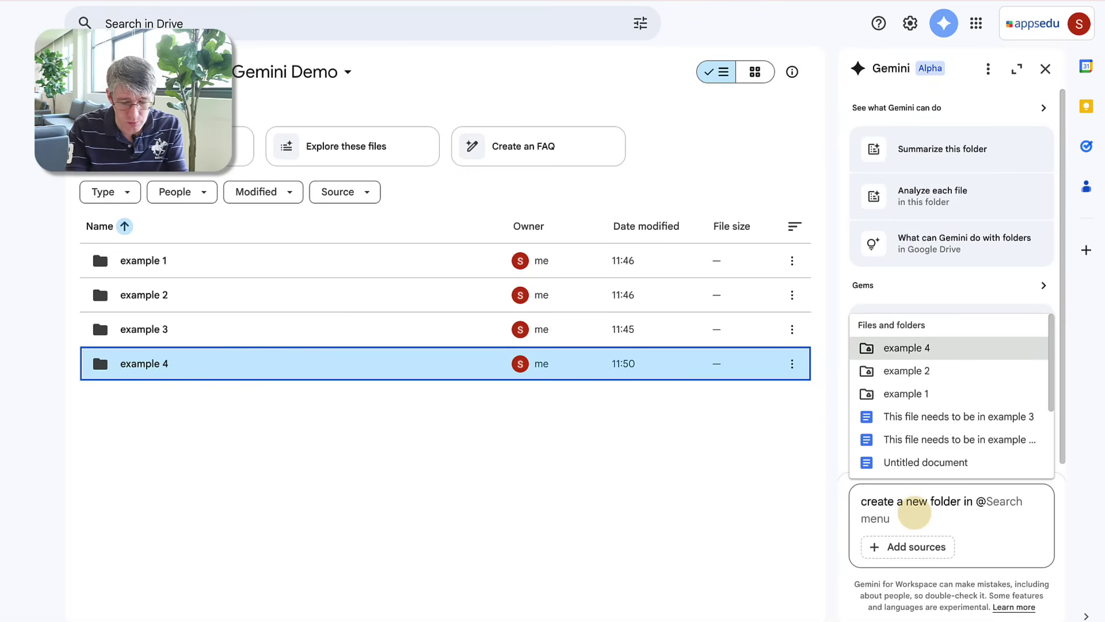
text(drive)
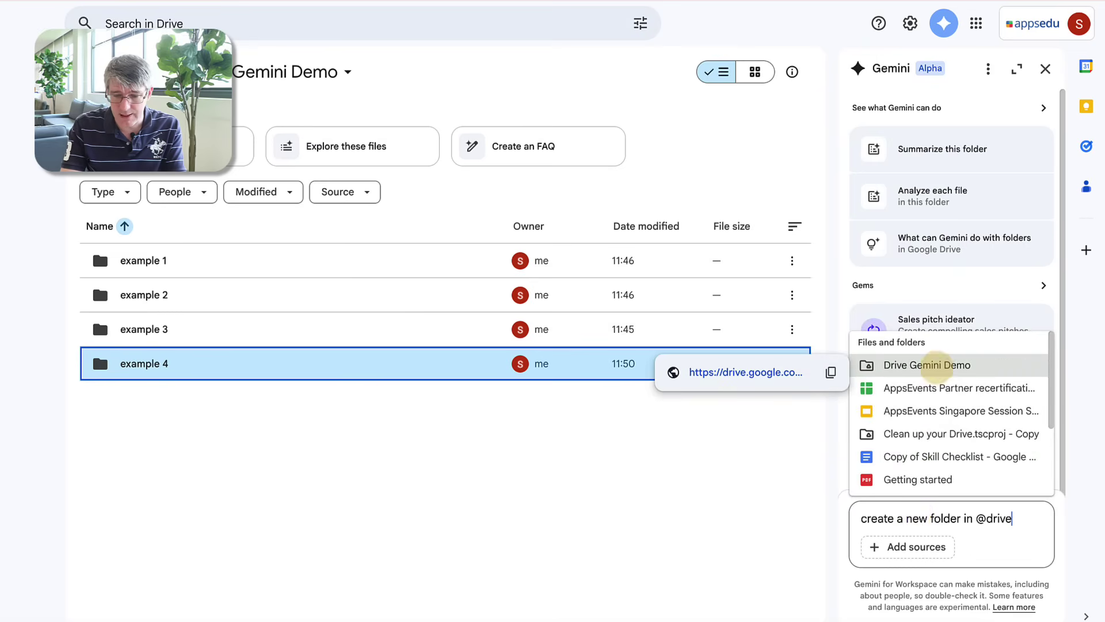
click(935, 364)
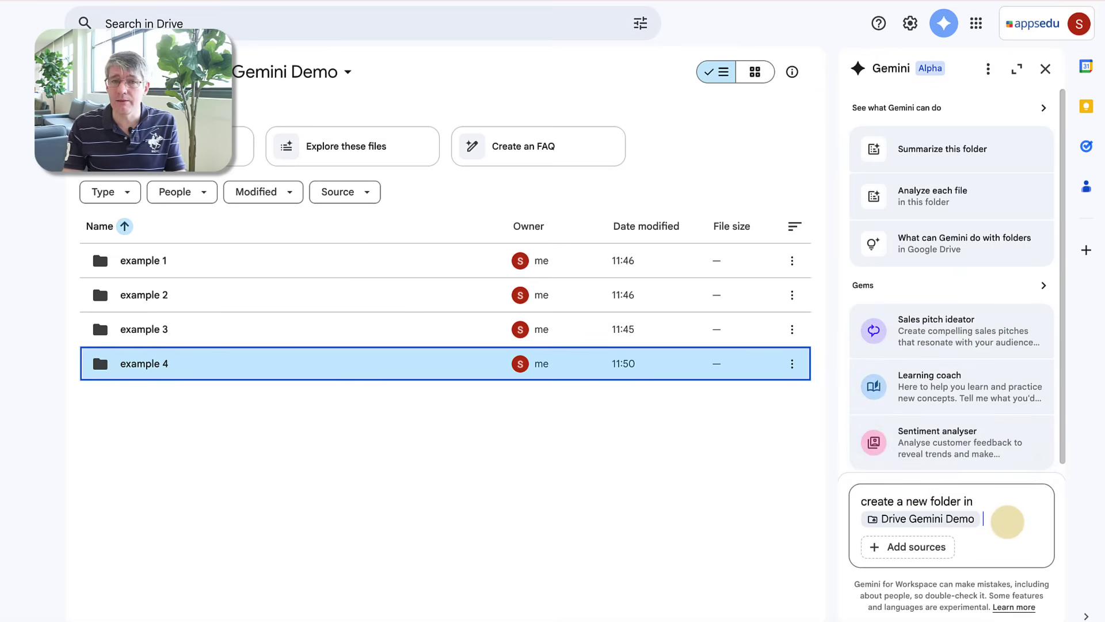
text(and)
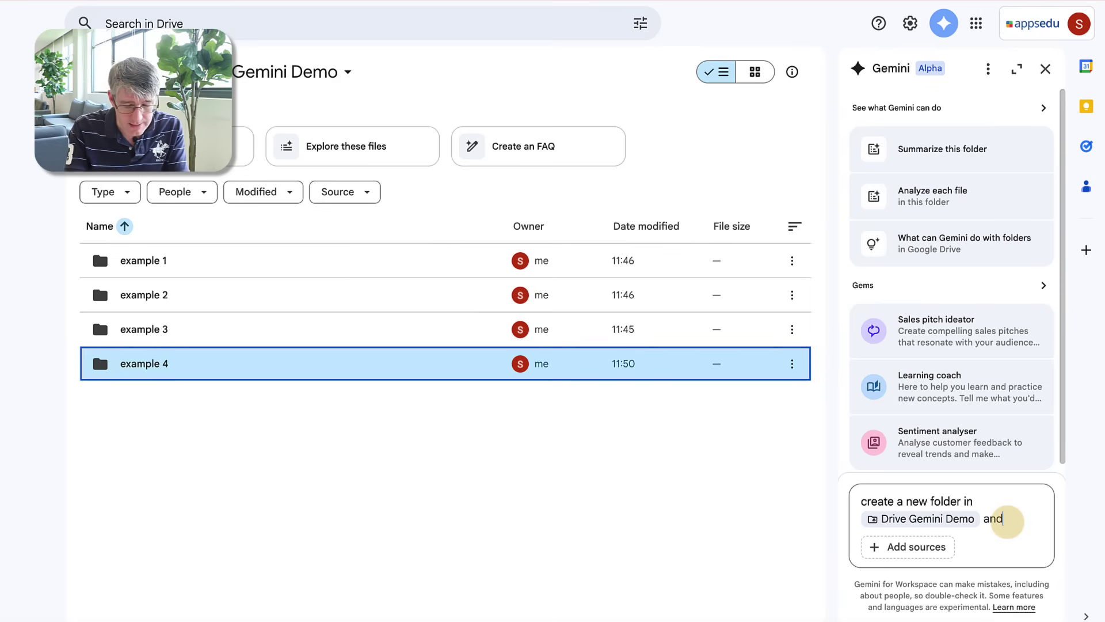
text( name it example 5)
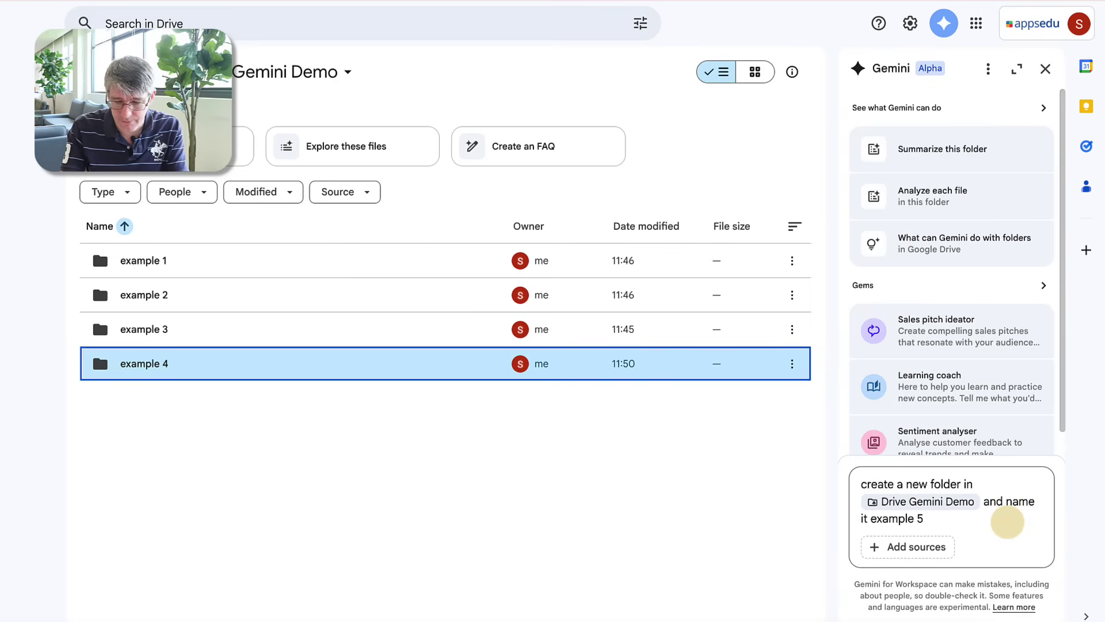
key(Return)
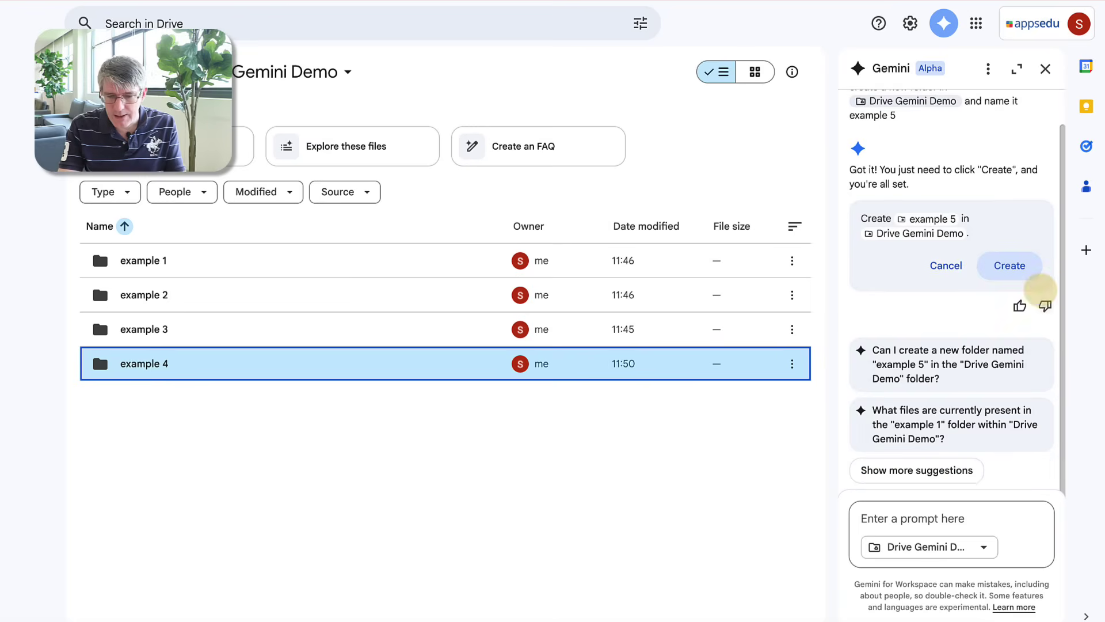
click(1022, 264)
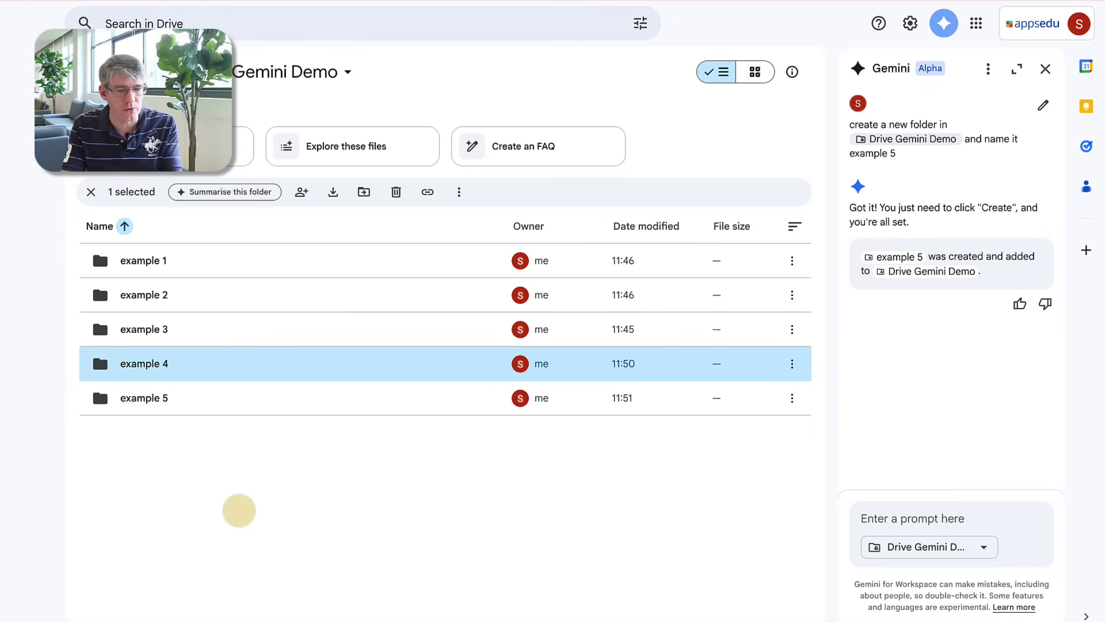
Look at the files inside the example 1 folder and return to the Drive Gemini Demo folder
click(245, 506)
click(178, 260)
double_click(177, 260)
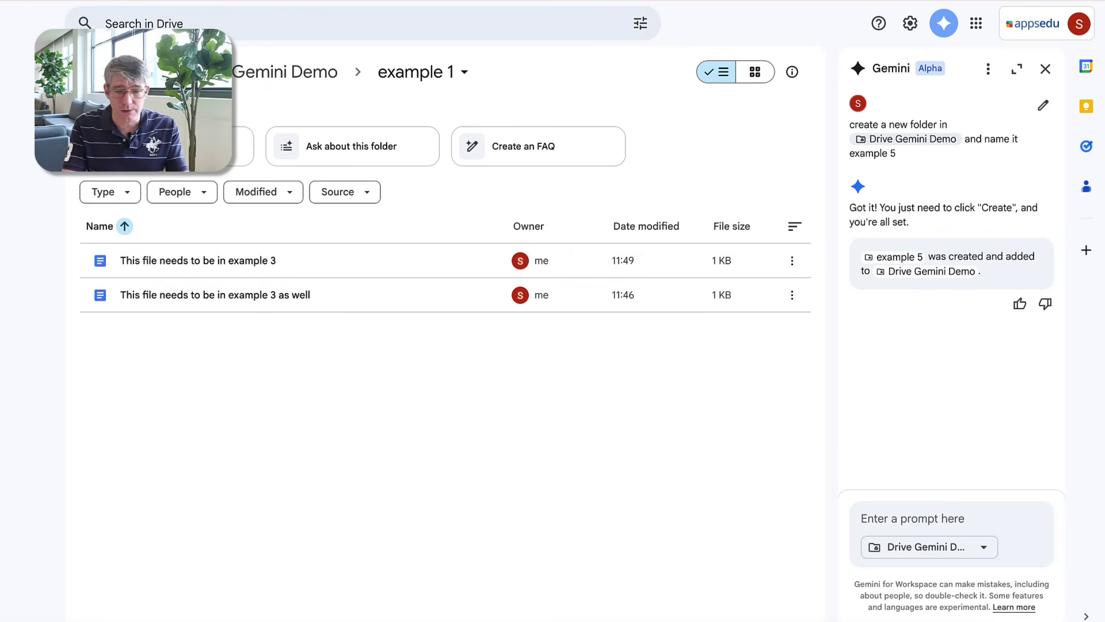
click(266, 75)
Start a Gemini prompt to move files, referencing "This file needs to be in example 3" and "This file needs to be in example 3 as well"
click(905, 519)
text(Mov)
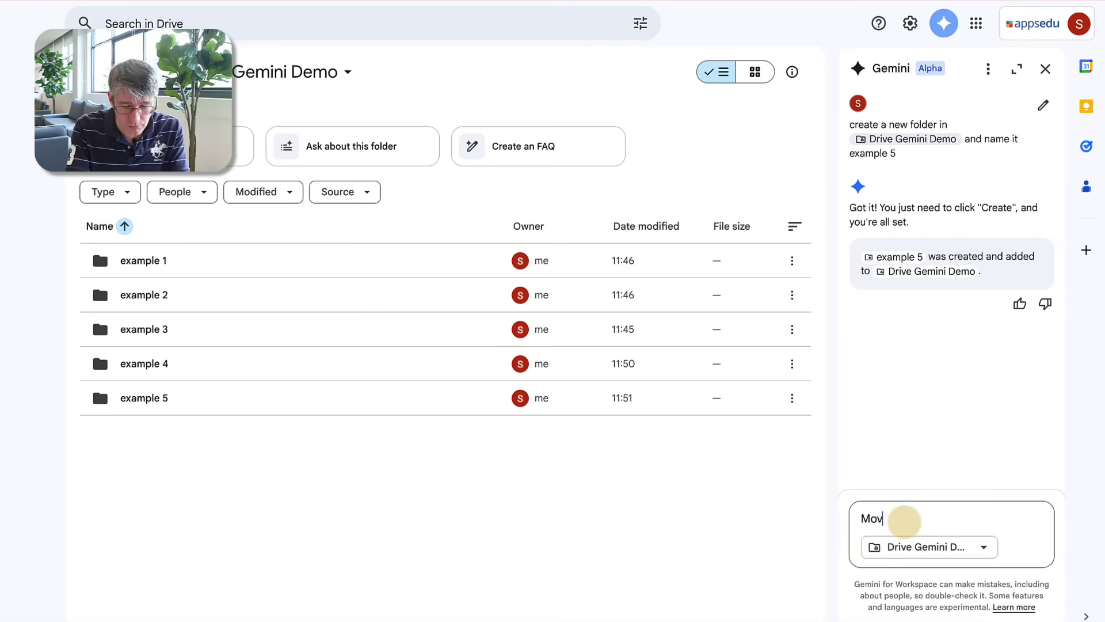
text(e files @)
key(BackSpace)
text(@)
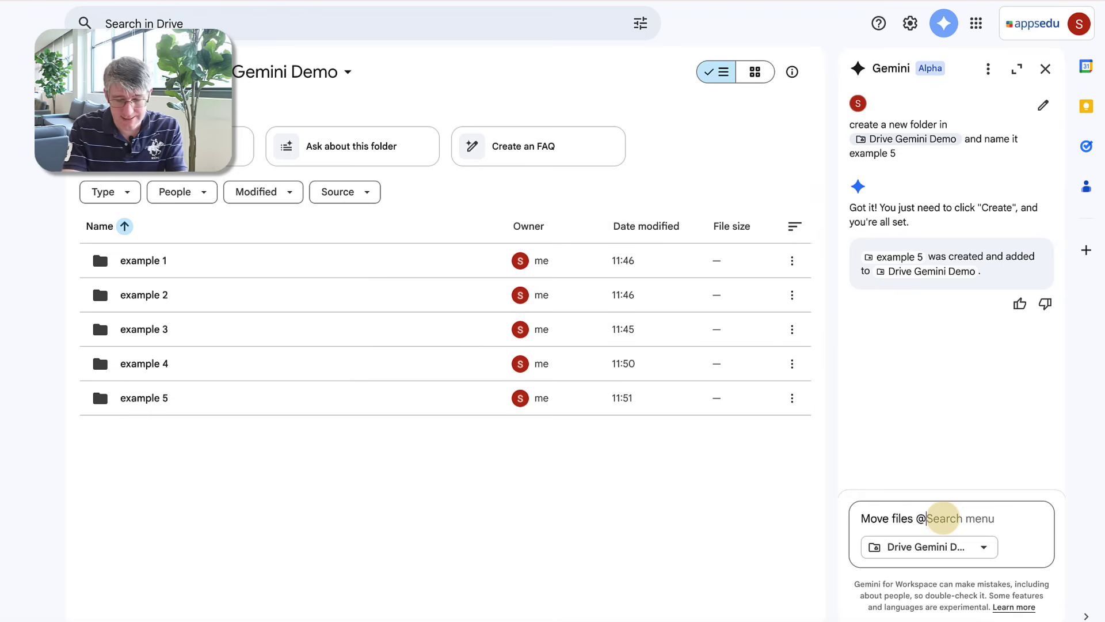
click(978, 435)
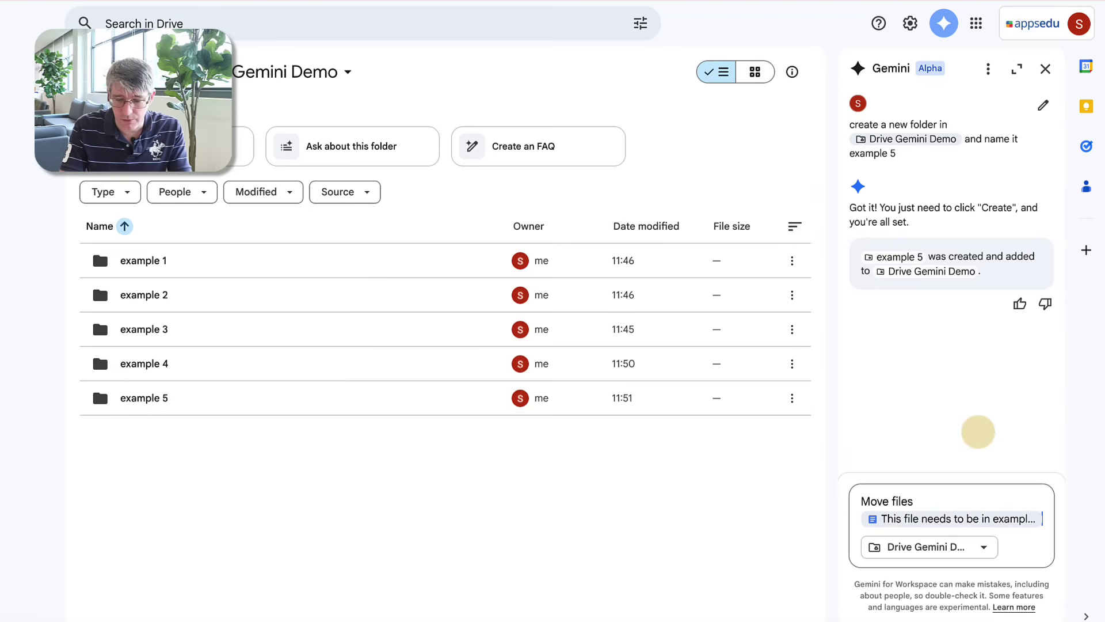
text(and @)
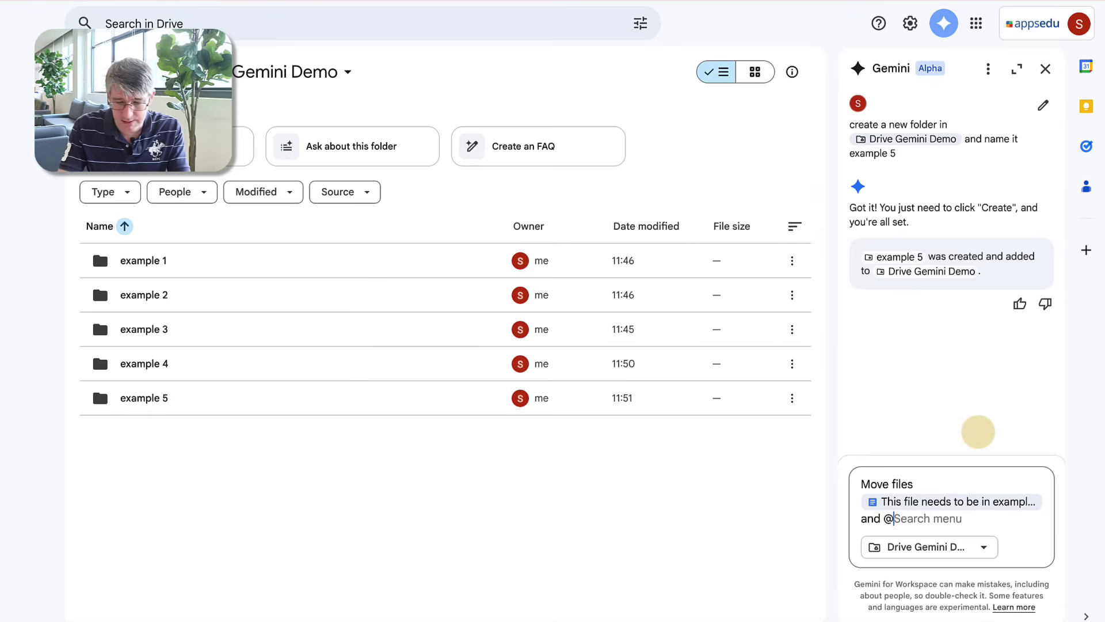
click(1007, 422)
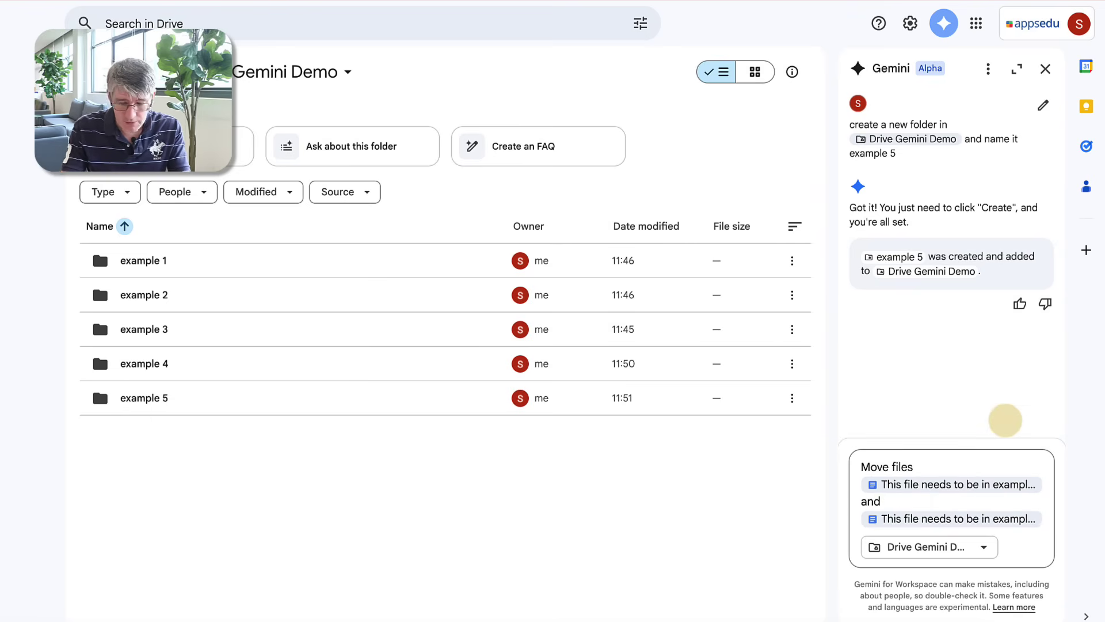
Complete the prompt with the example 4 folder as the destination, submit it and approve the move
text(in)
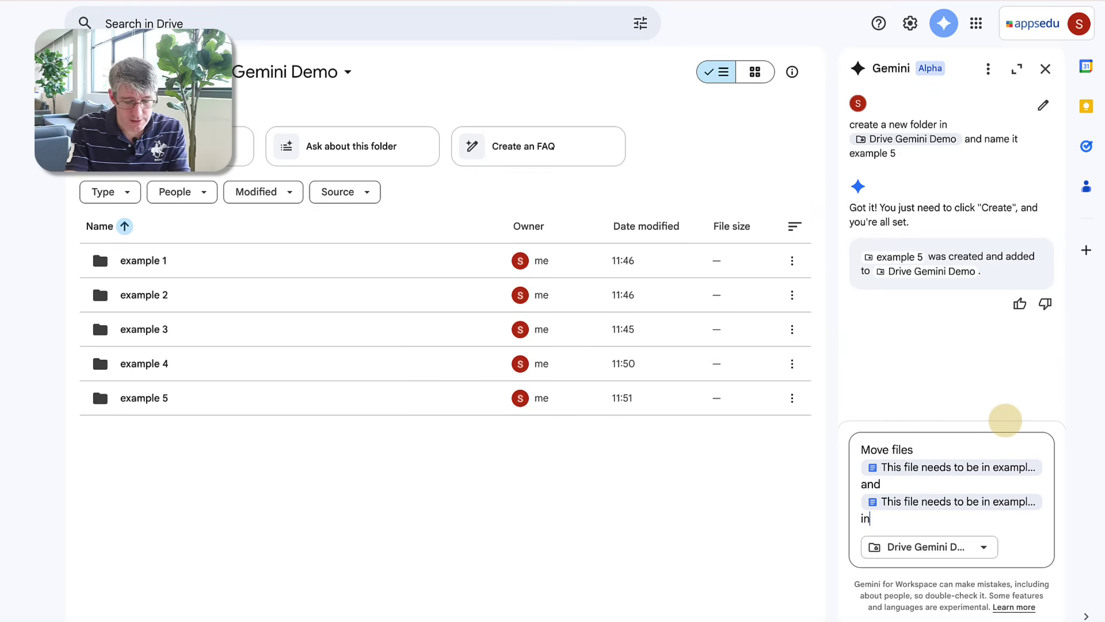
text(to folder @)
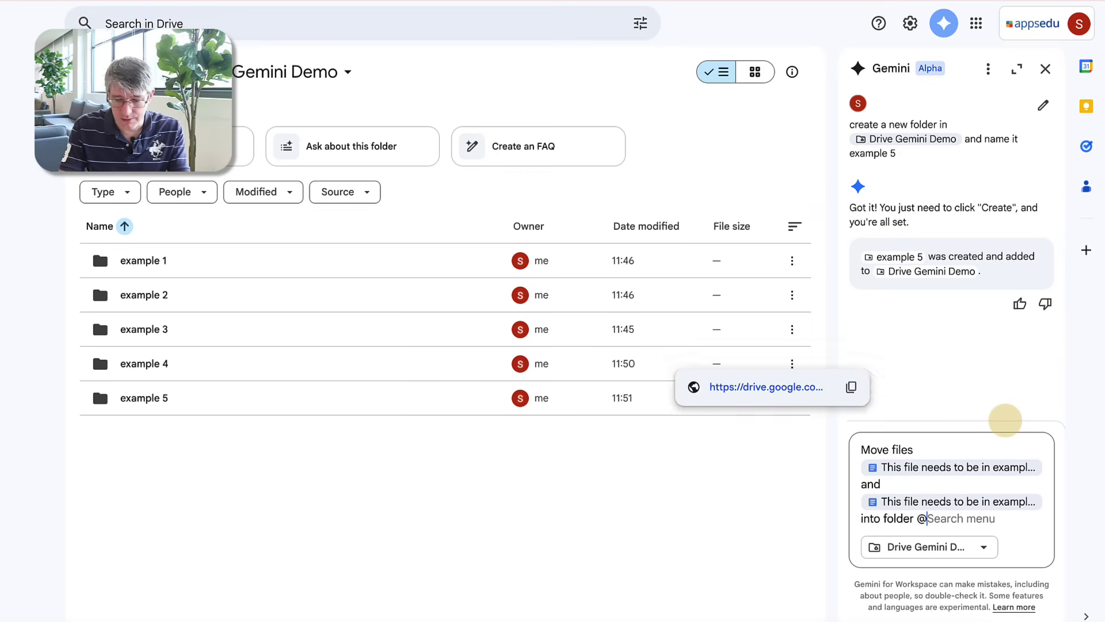
click(972, 340)
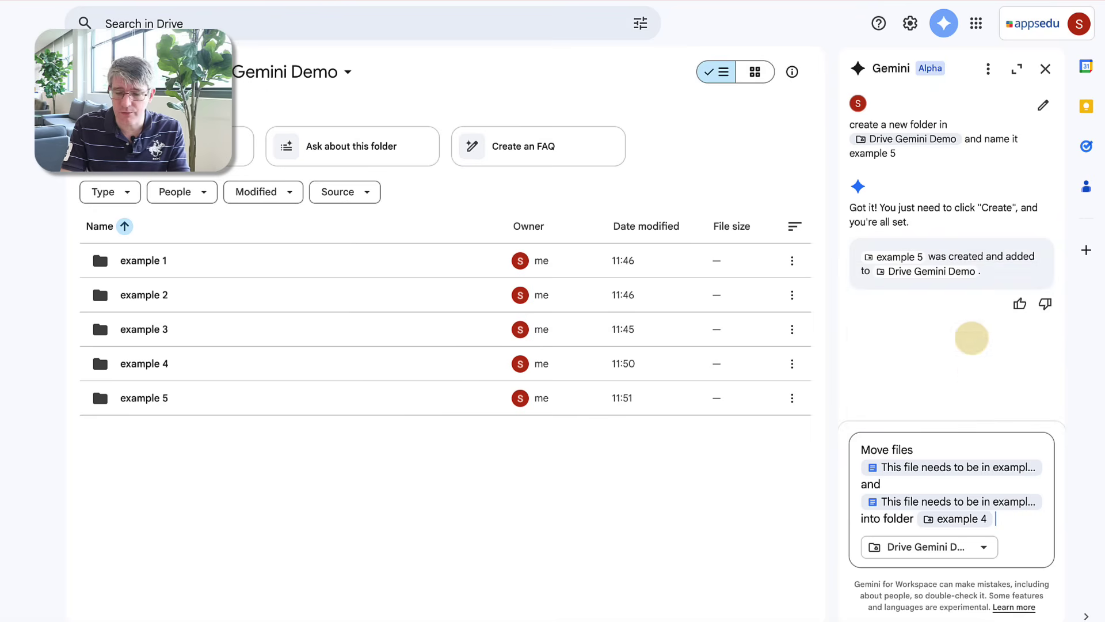
click(1008, 533)
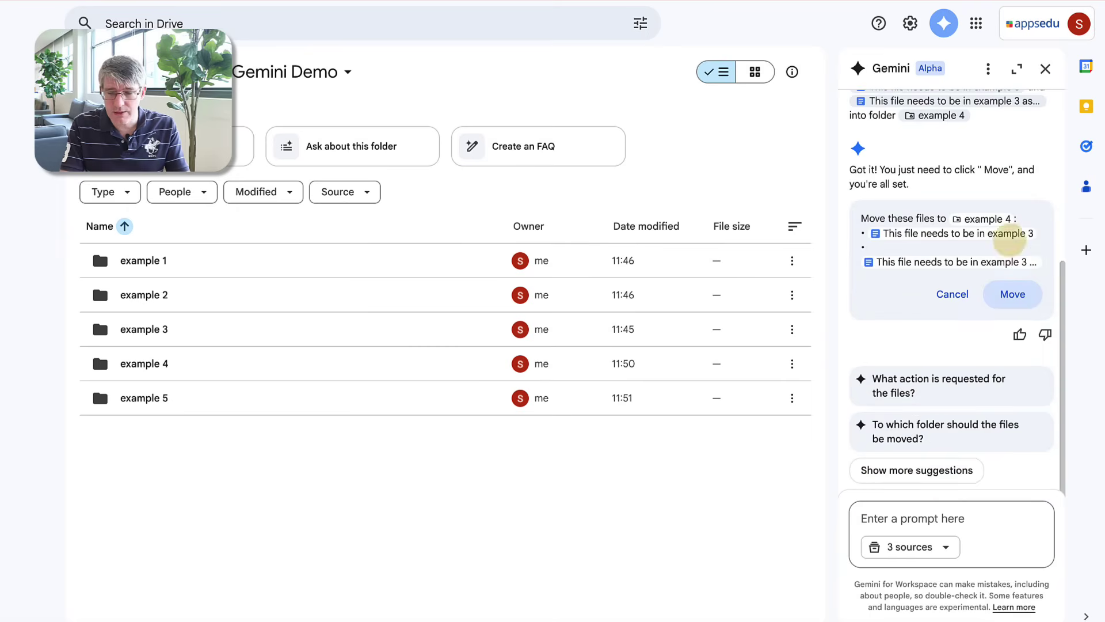
click(1015, 295)
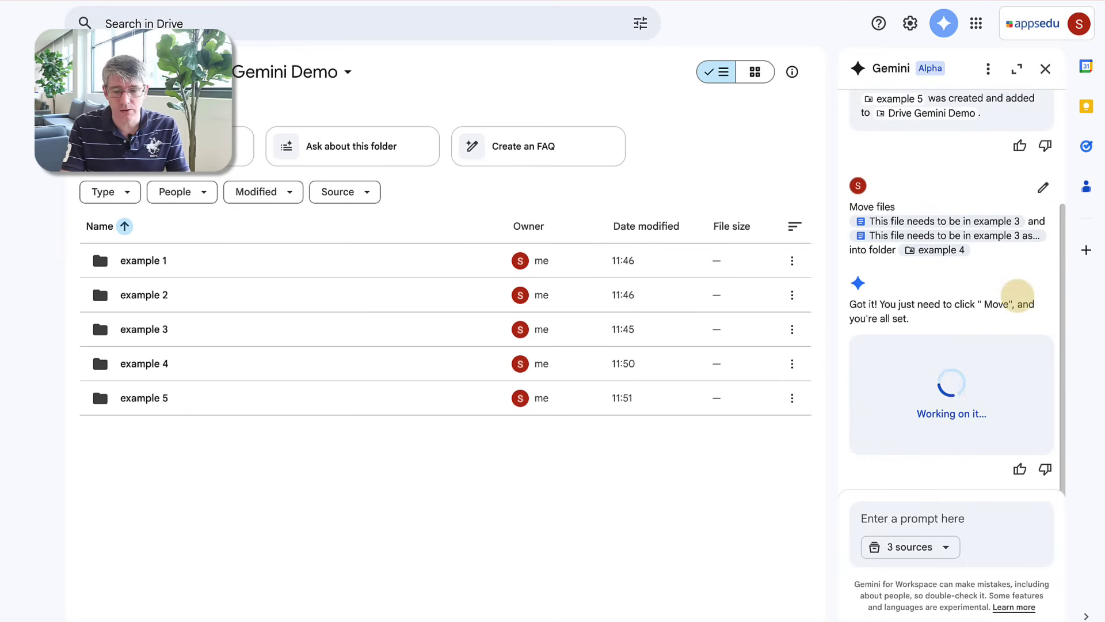
Open the example 4 folder to check for the moved files
click(243, 369)
double_click(243, 368)
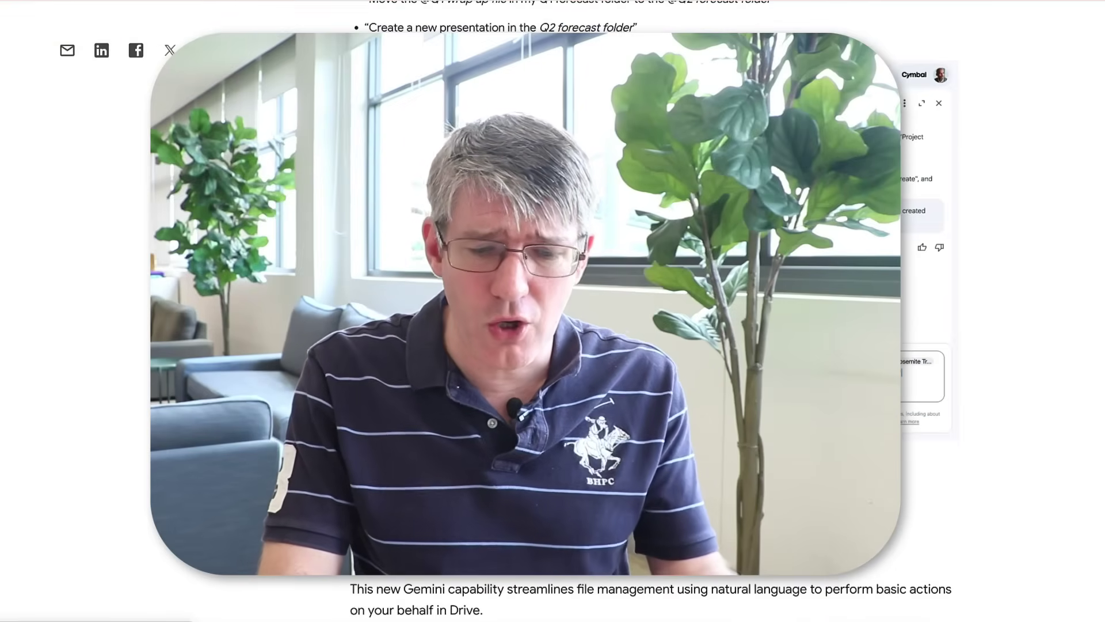
Read through the Gemini in Drive announcement page to the Availability section listing the eligible Google Workspace editions
scroll(553, 311, down, 3)
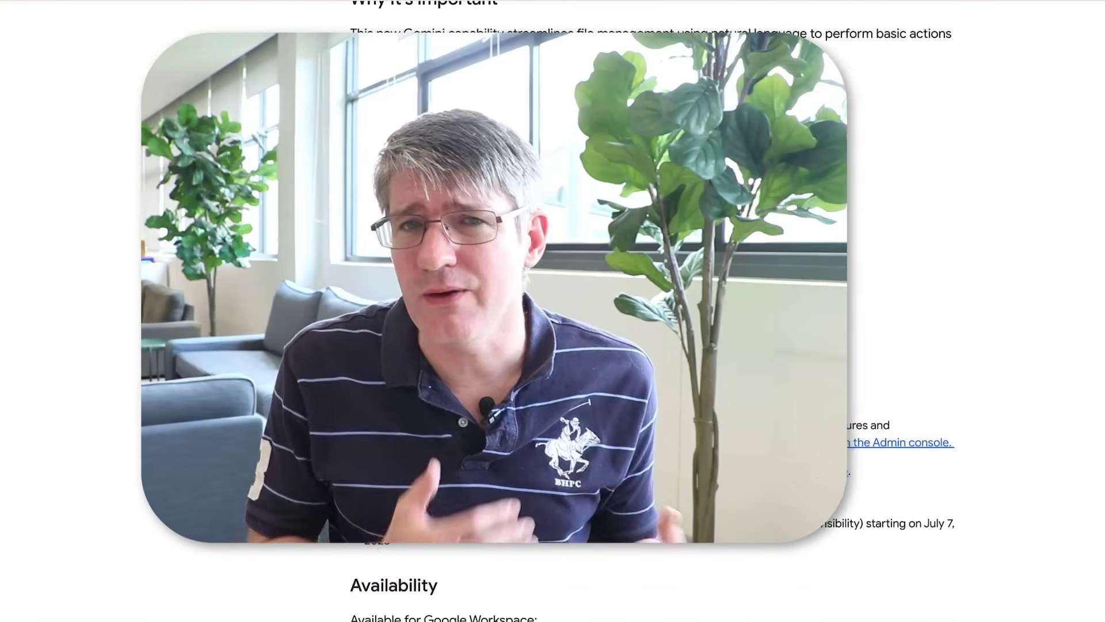
scroll(495, 93, down, 3)
scroll(495, 94, down, 3)
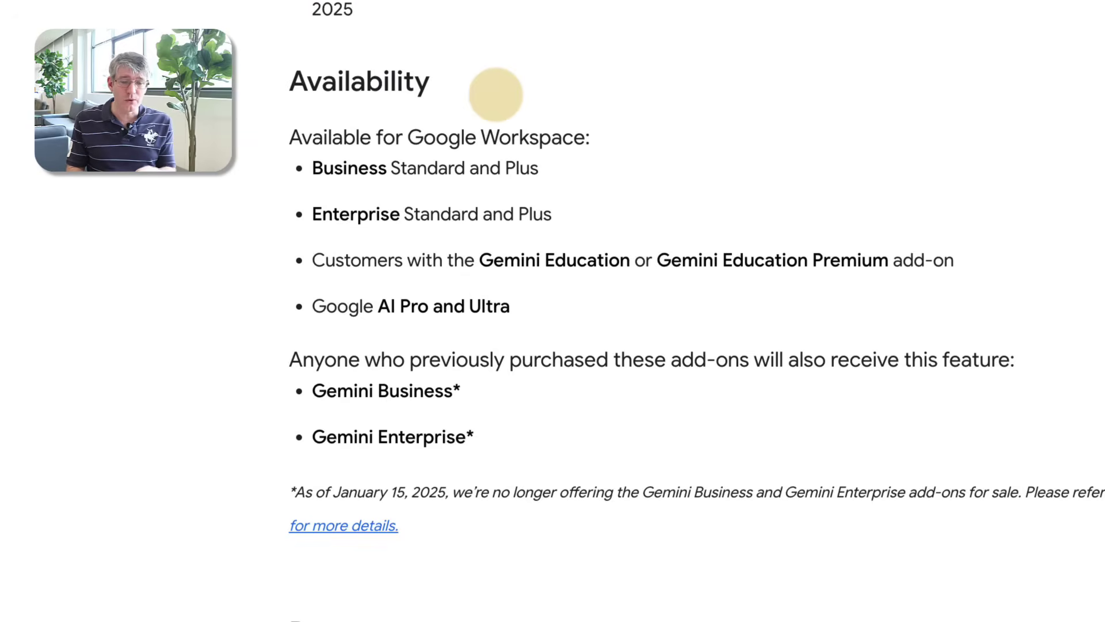